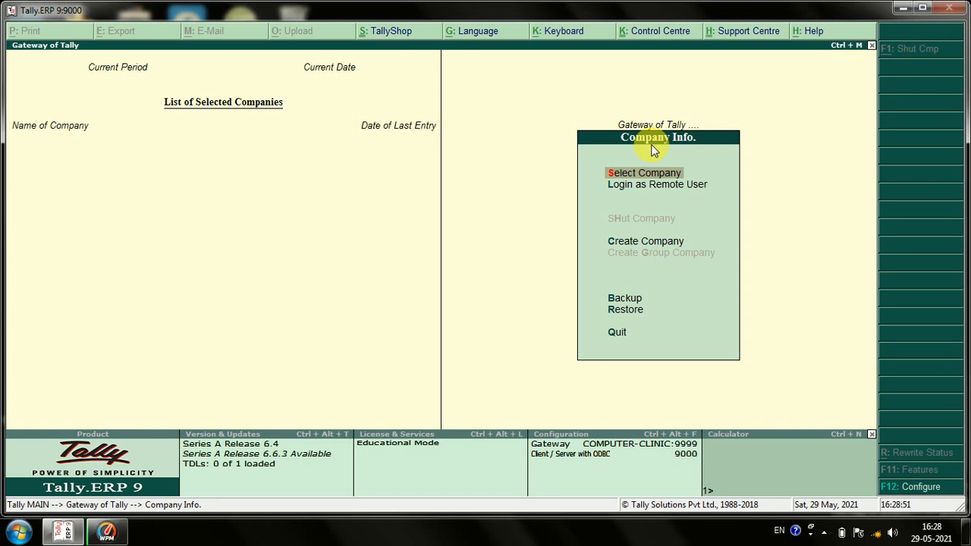
- Open the form for creating a new company
key(Down)
key(Down)
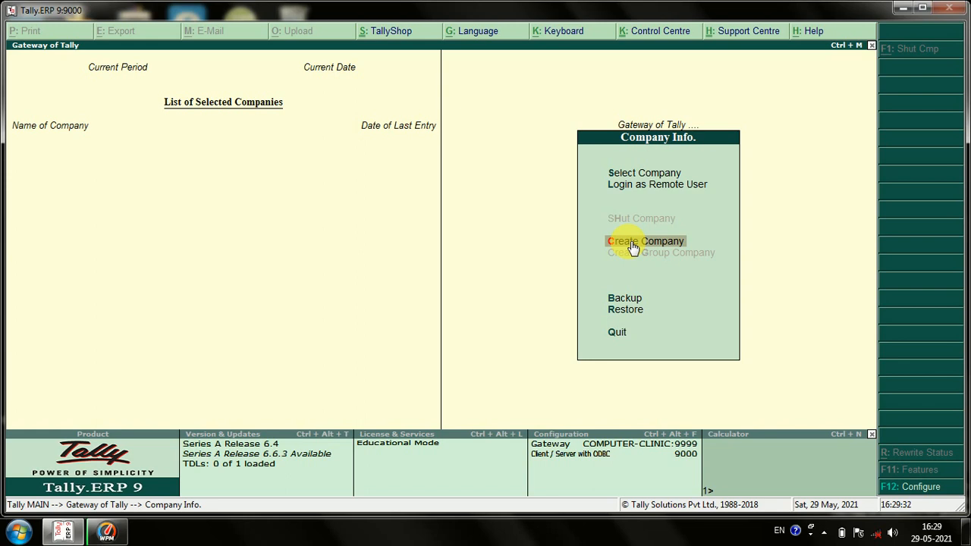
key(Down)
key(Up)
key(Up)
key(Down)
click(627, 247)
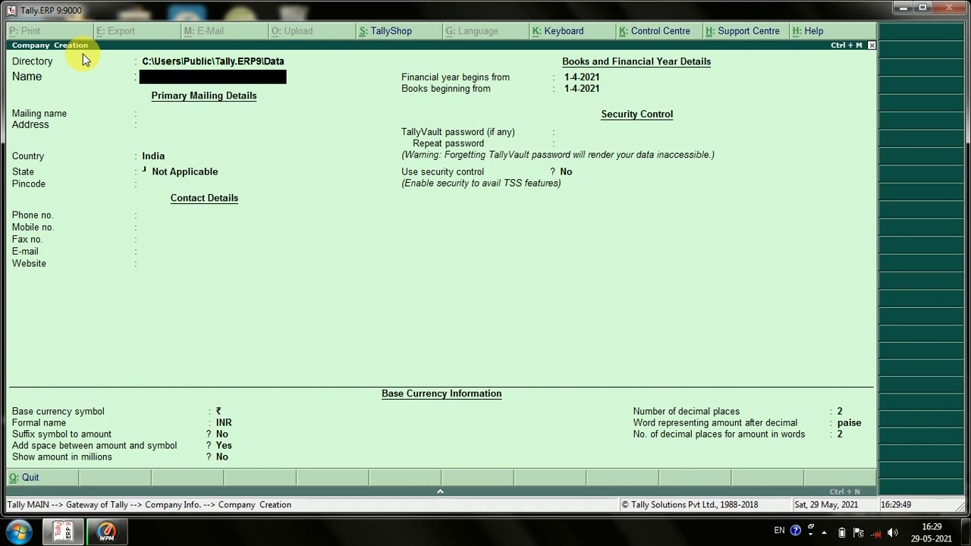
- Name the company Khare Sir Classes, keep the same mailing name, and fill in the company's address
text(Khare Sir Classes)
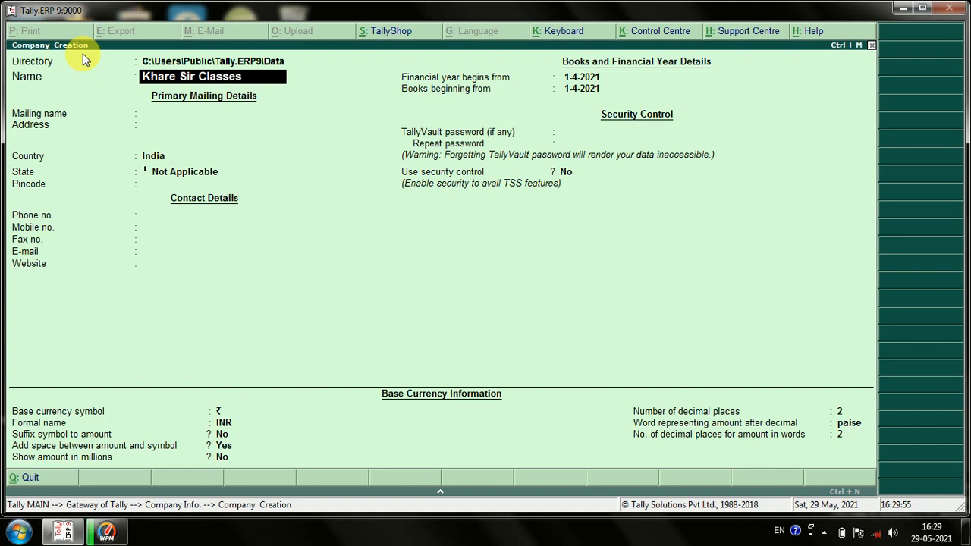
key(Return)
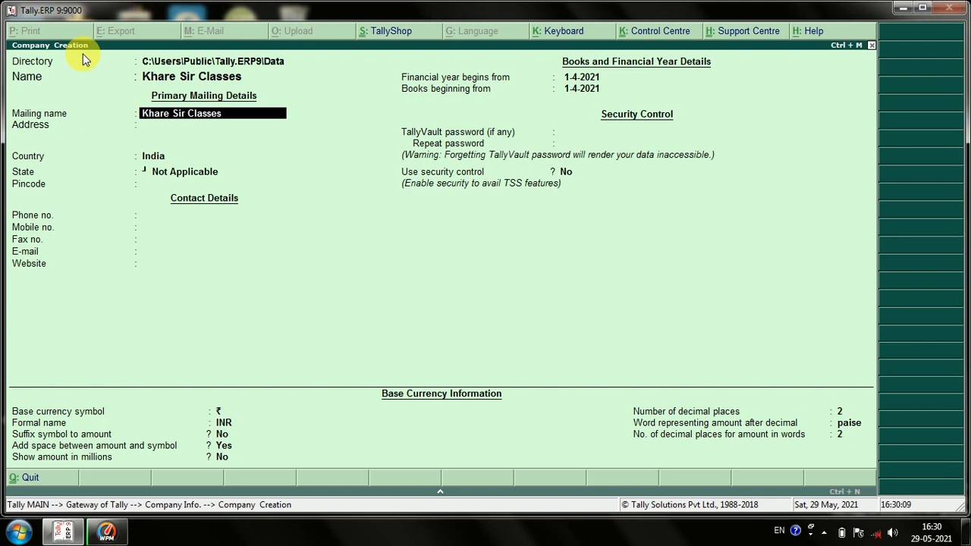
key(Return)
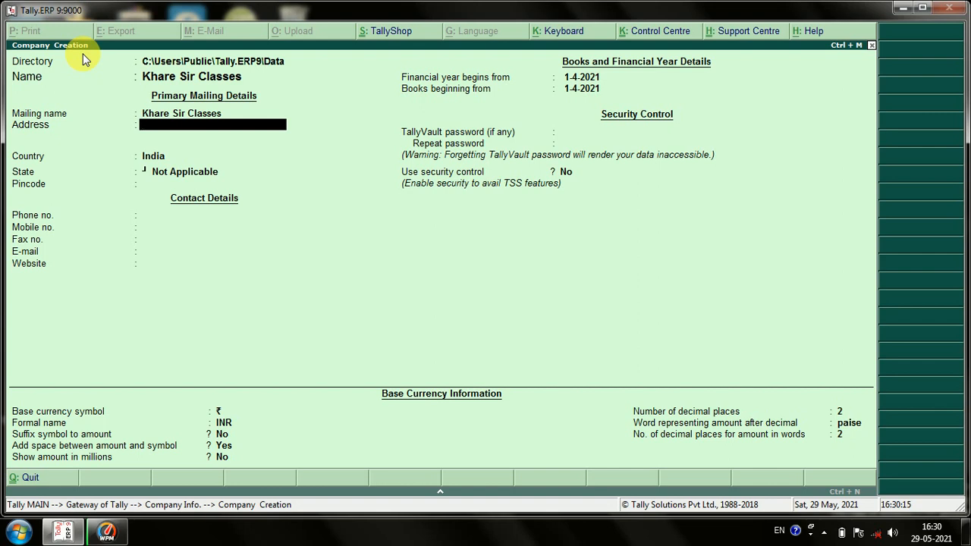
text(Chhatarpur M.P)
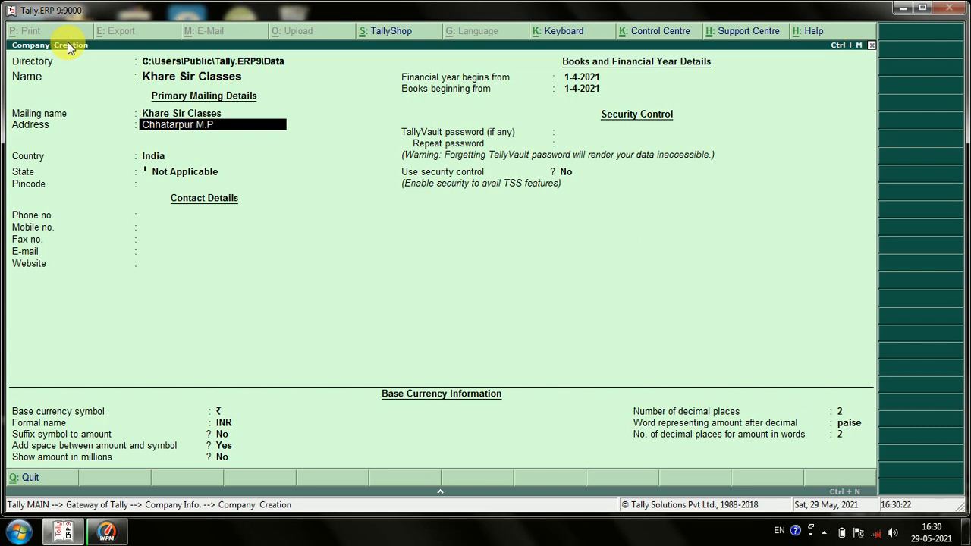
key(Return)
key(Return)
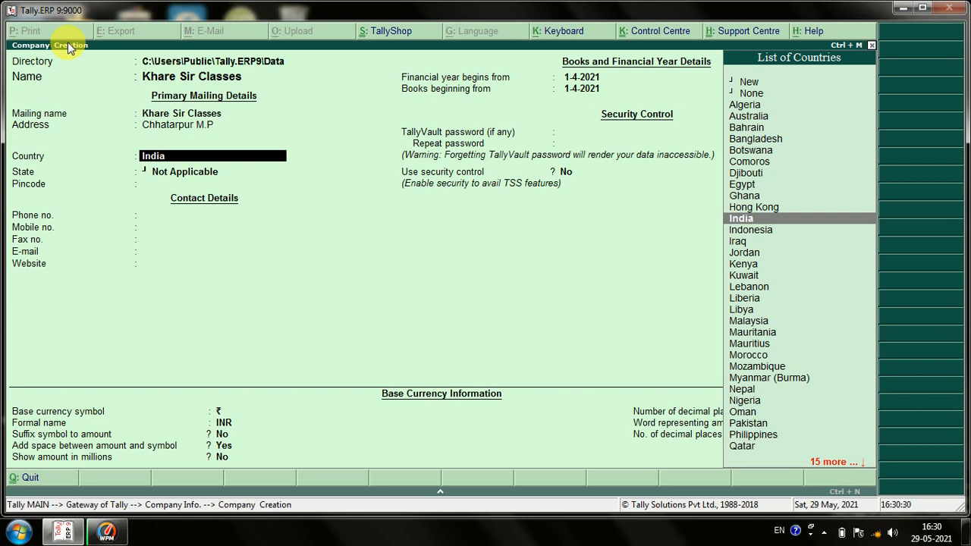
- Keep India as the country, choose Madhya Pradesh as the state, and enter the company's pincode
key(Return)
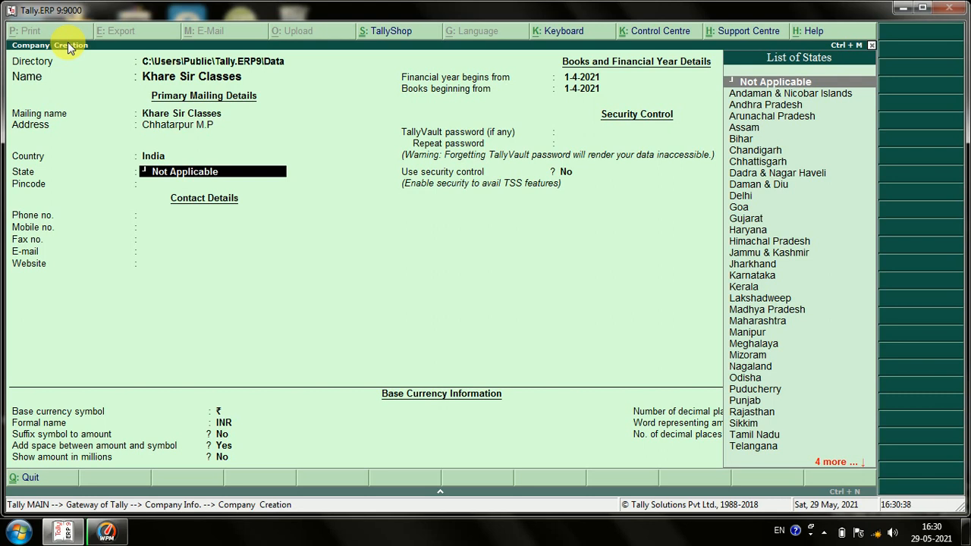
text(M)
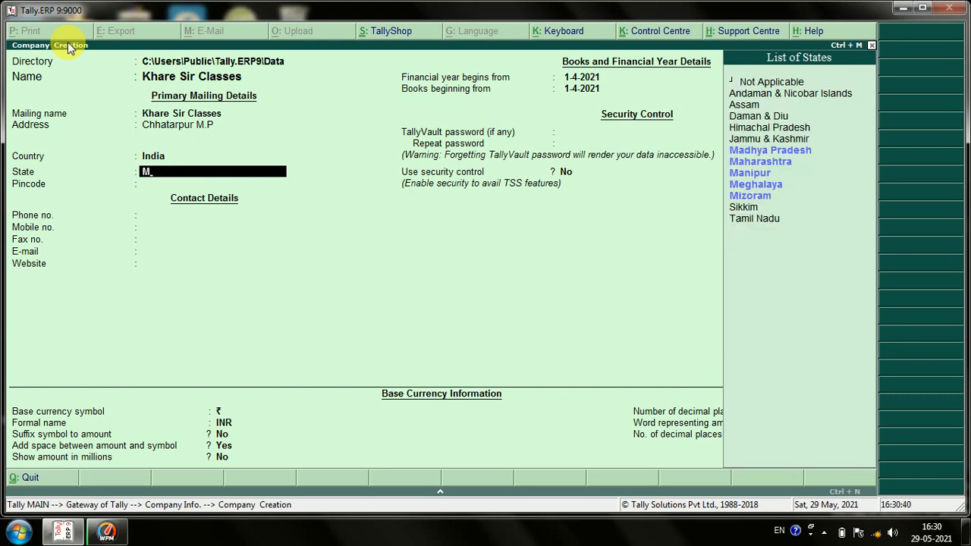
key(Down)
key(Up)
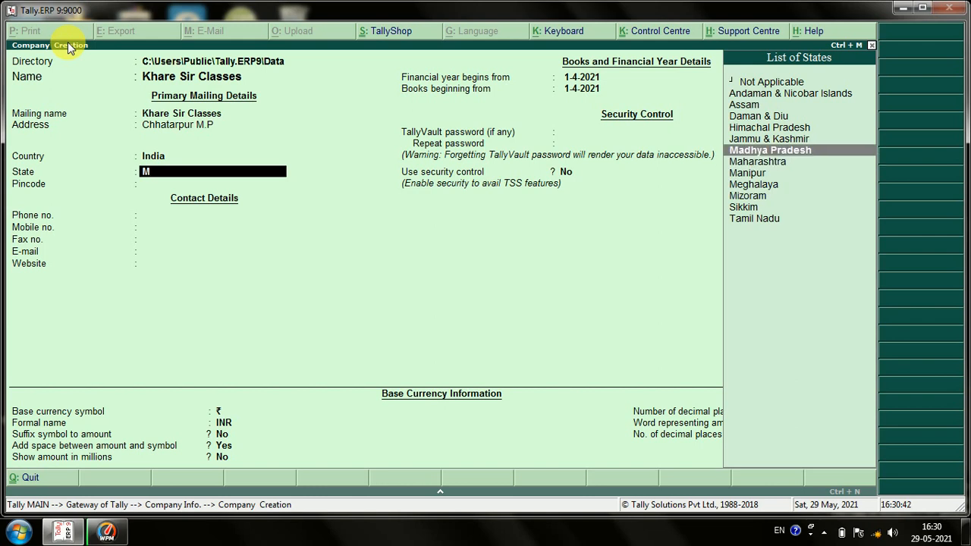
key(Return)
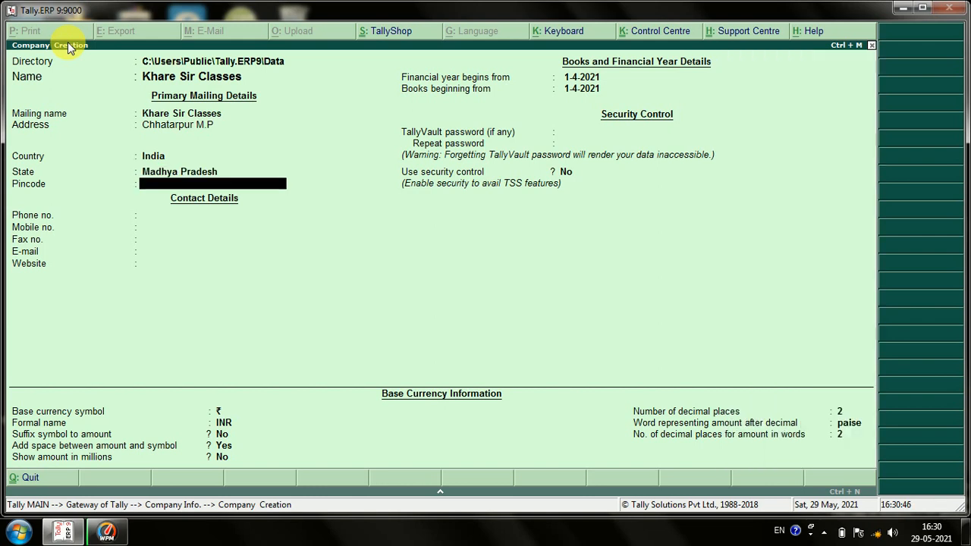
text(471001)
key(Return)
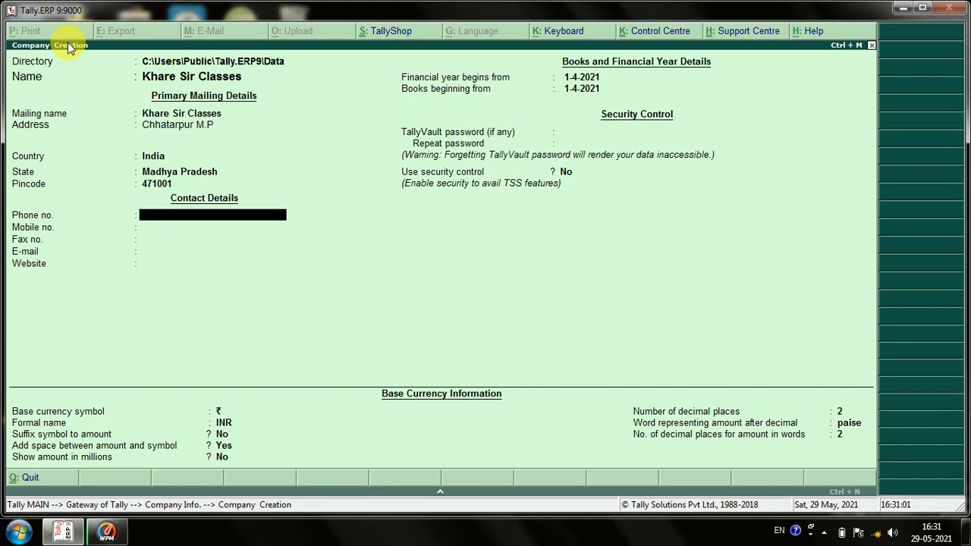
- Fill in the company's phone, mobile and fax numbers in the contact details
text(****-025481)
key(Return)
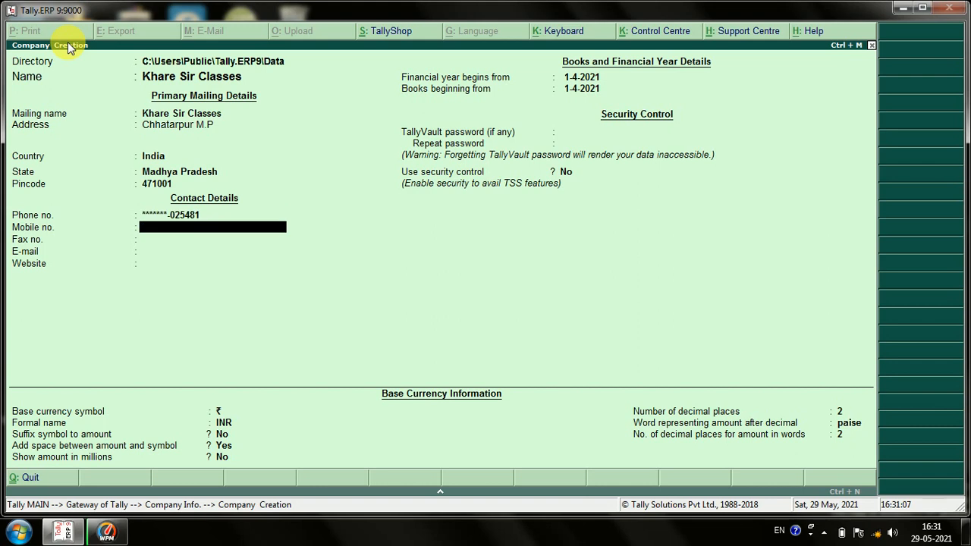
text(********28)
key(Return)
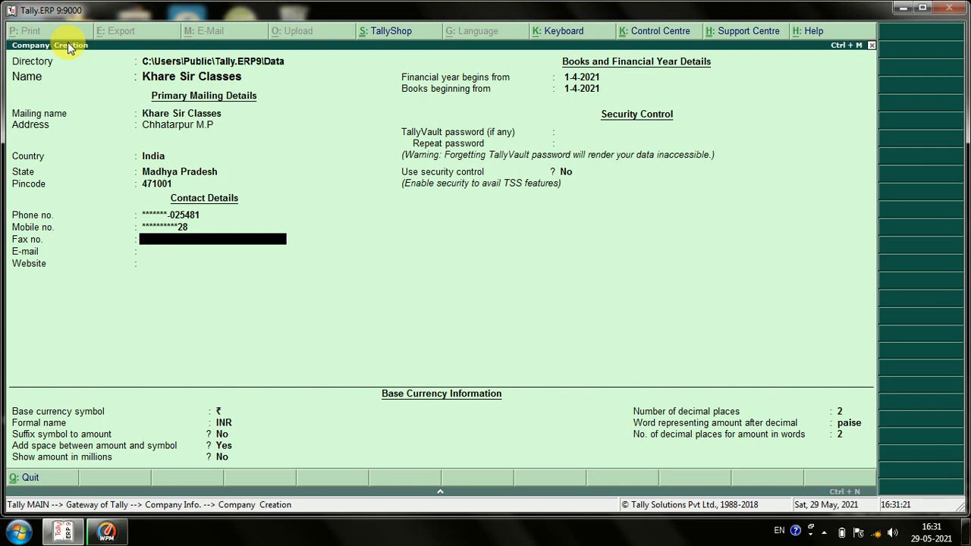
text(2246464)
key(Return)
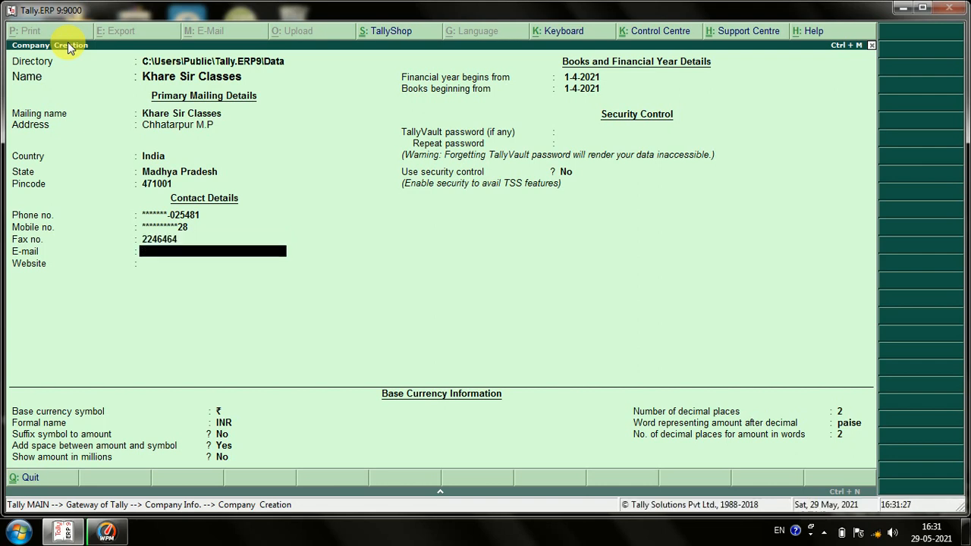
key(Return)
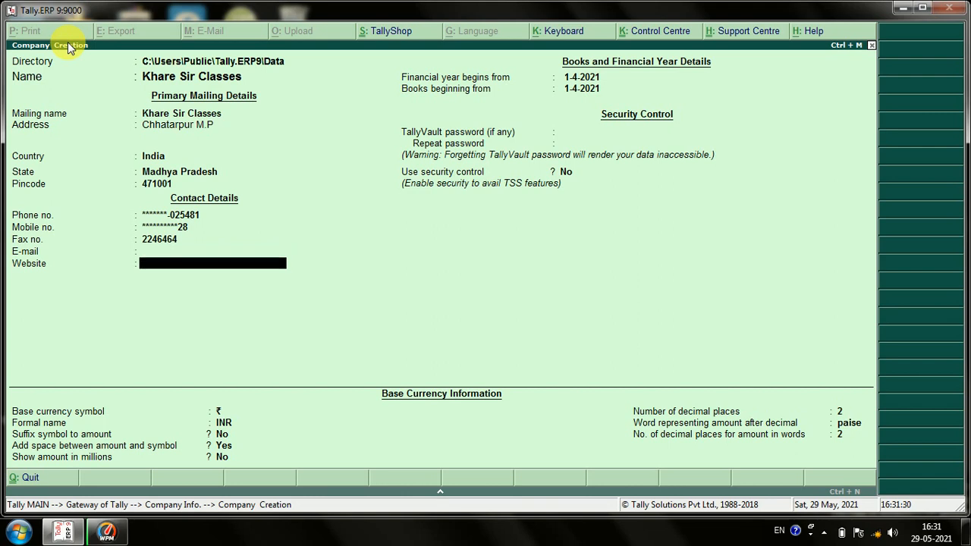
text(www)
key(BackSpace)
text(.)
key(Return)
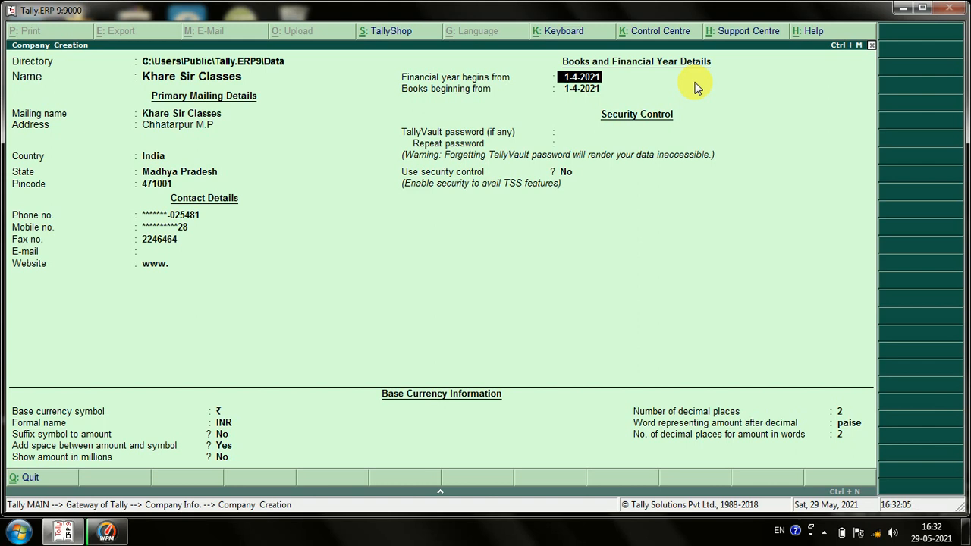
- Keep 1-4-2021 as the financial year and books start dates, with no TallyVault password and security control set to No
key(Return)
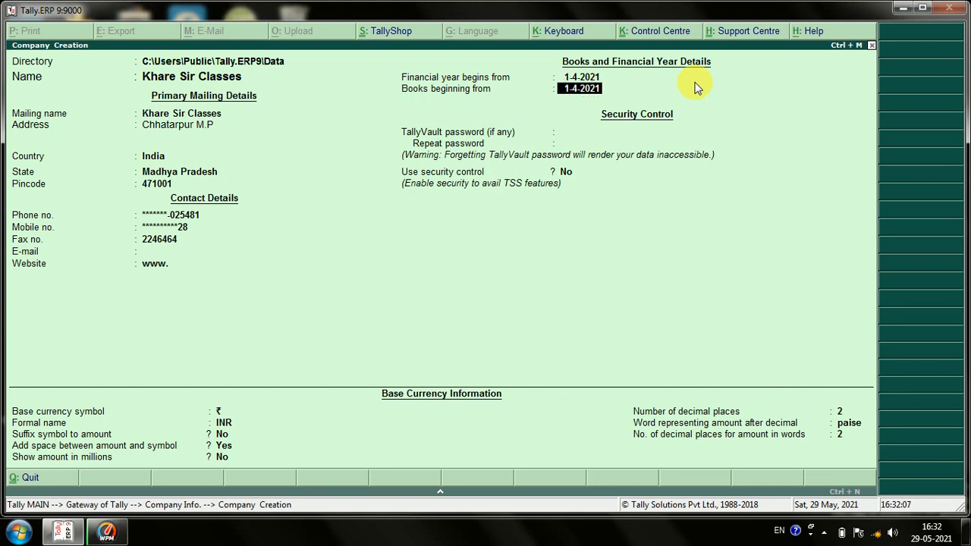
key(Return)
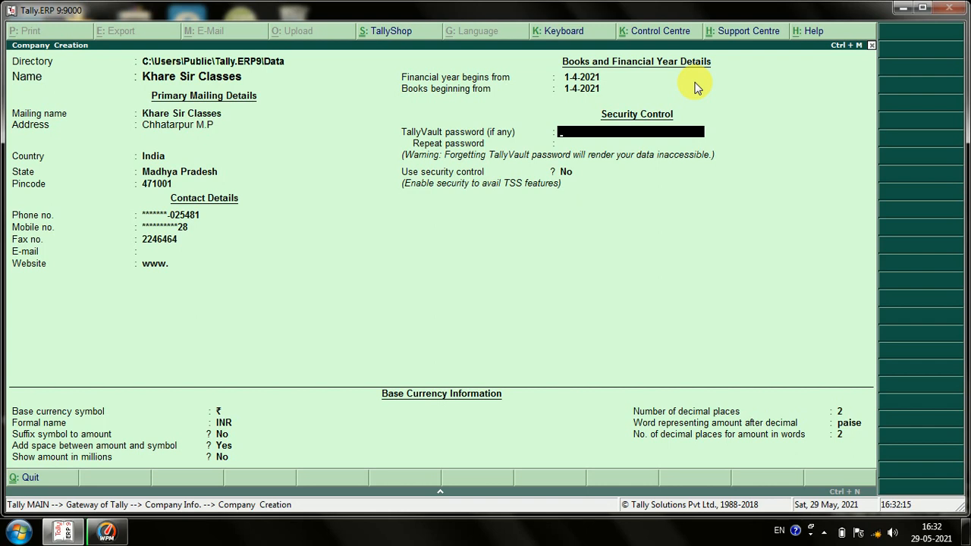
key(Return)
key(Return)
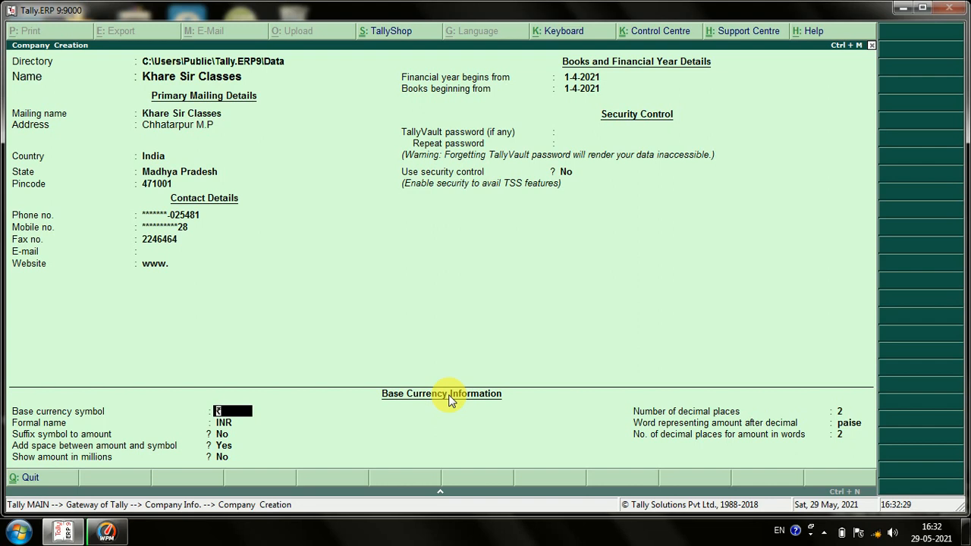
- Keep the default INR base currency settings and accept the company creation form
key(Return)
key(Return)
key(Return)
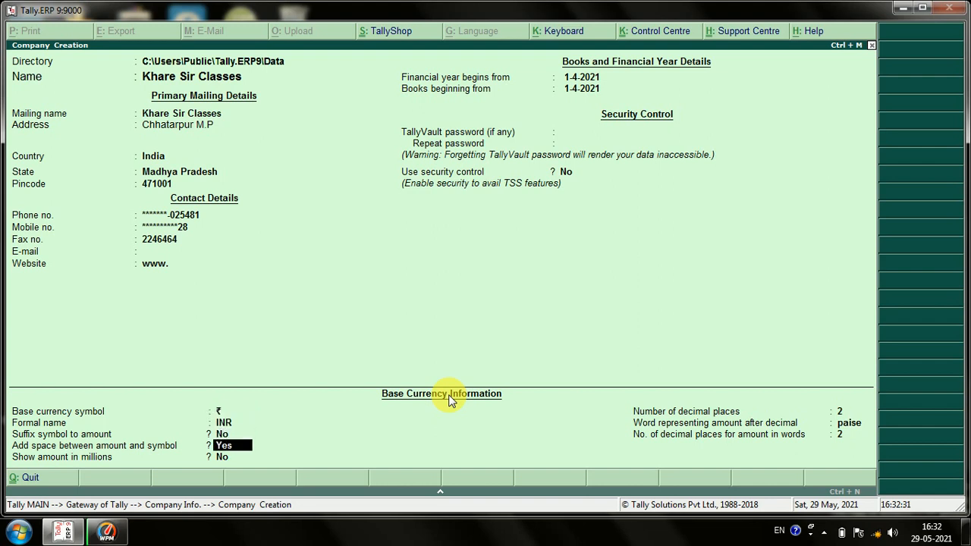
key(Return)
key(Return)
key(Return)
key(Return)
key(Return)
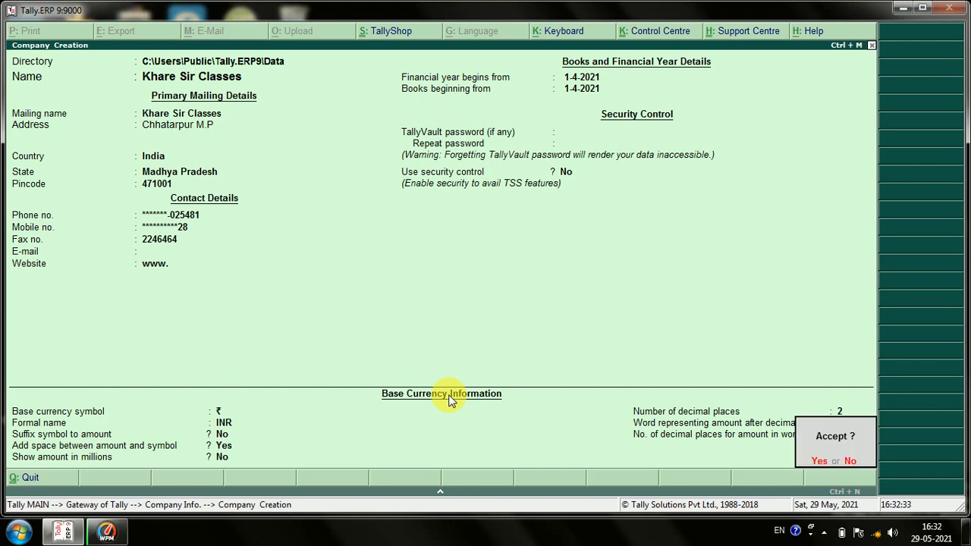
key(Return)
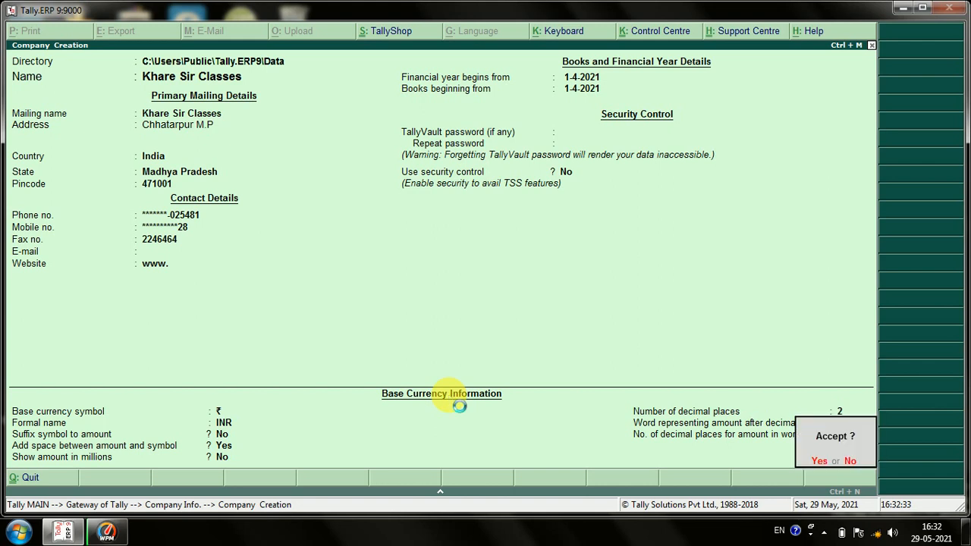